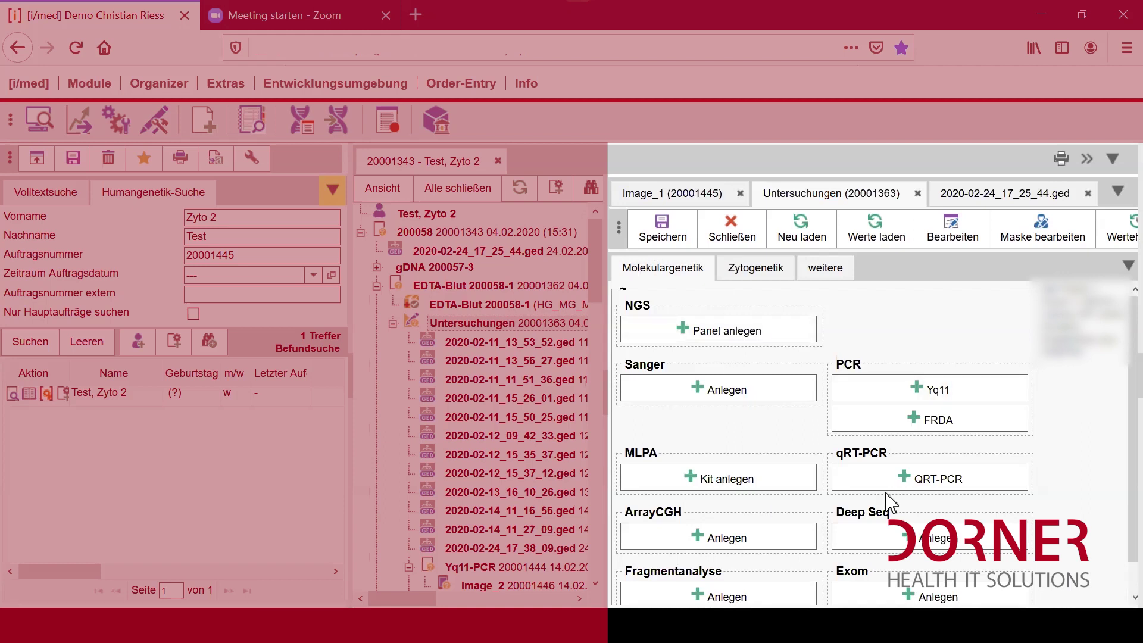
- Go through the cytogenetics examinations to the further ones and open the empty family tree editor
click(754, 271)
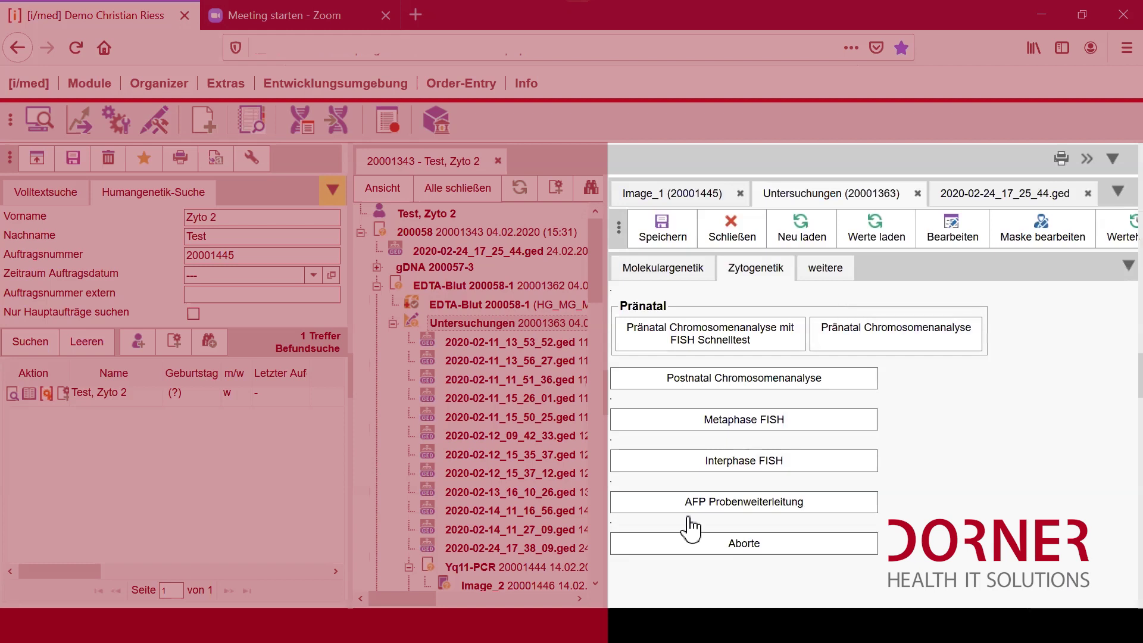
click(827, 272)
click(674, 301)
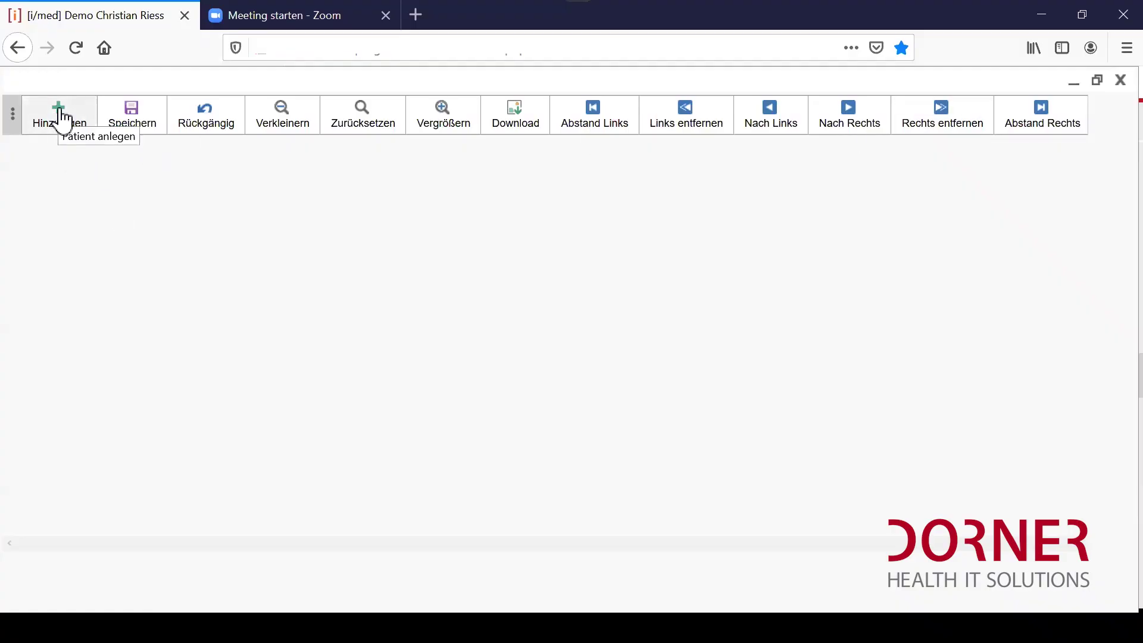
- Create the first person in the family tree with the name Mann and gender M, and save the attributes
click(62, 121)
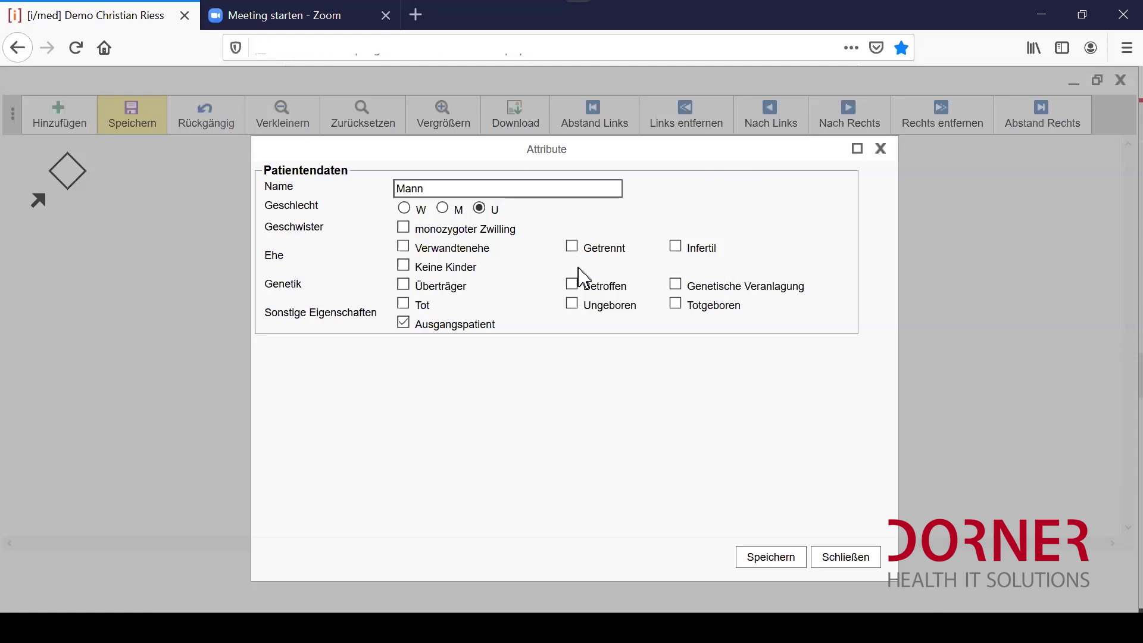
click(443, 210)
click(444, 211)
click(777, 557)
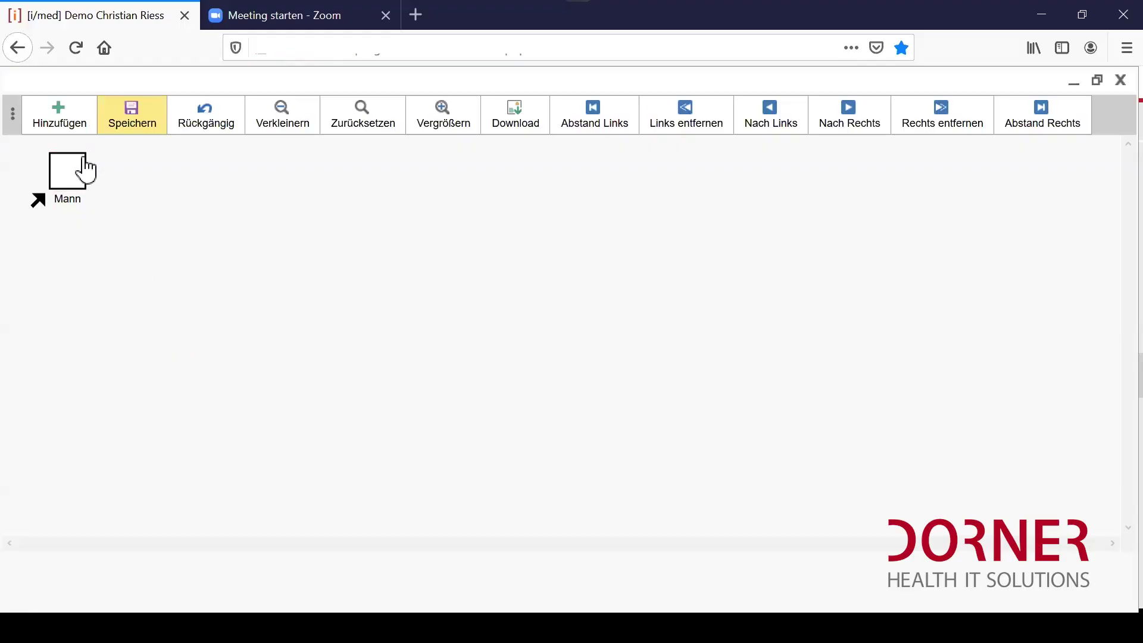
- Create a spouse for Mann with the name Frau and gender W, and save the attributes
click(77, 169)
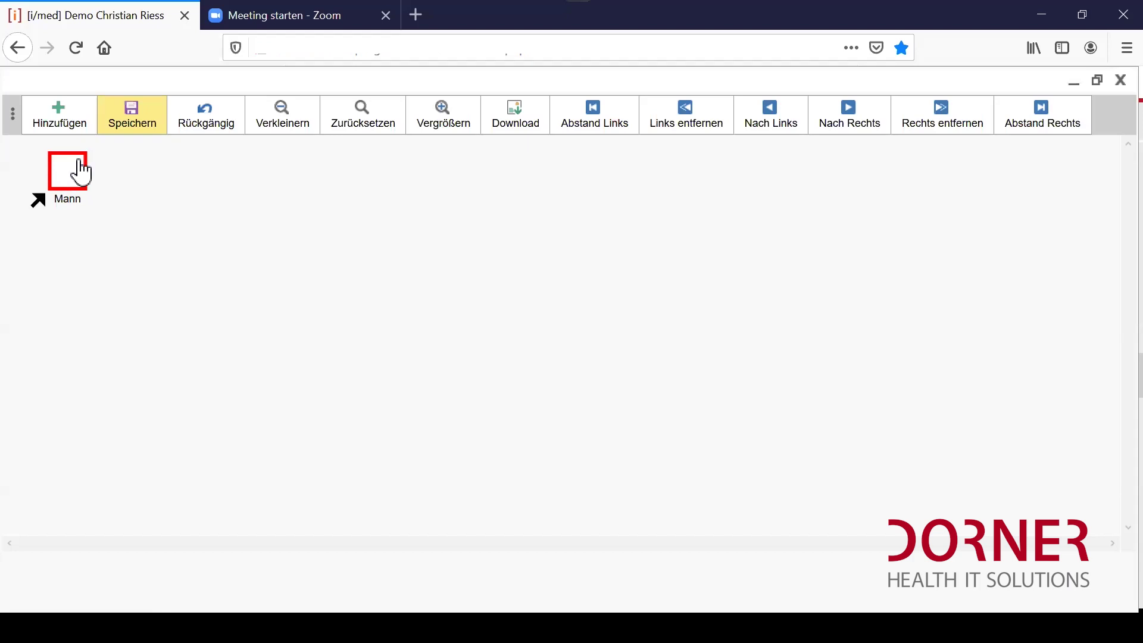
right_click(74, 167)
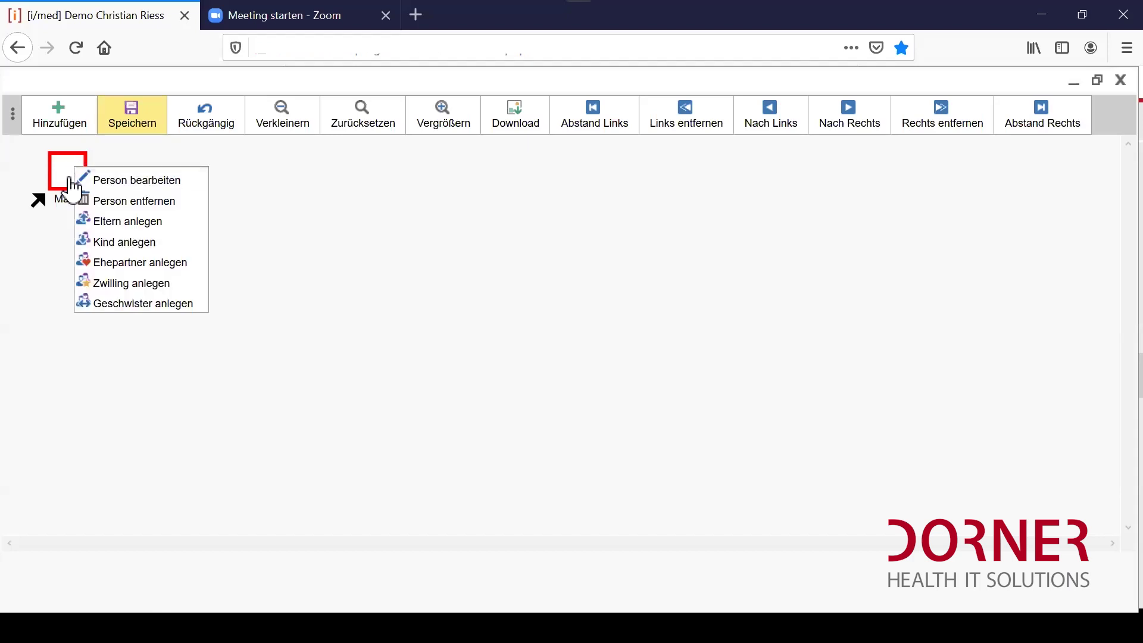
click(175, 267)
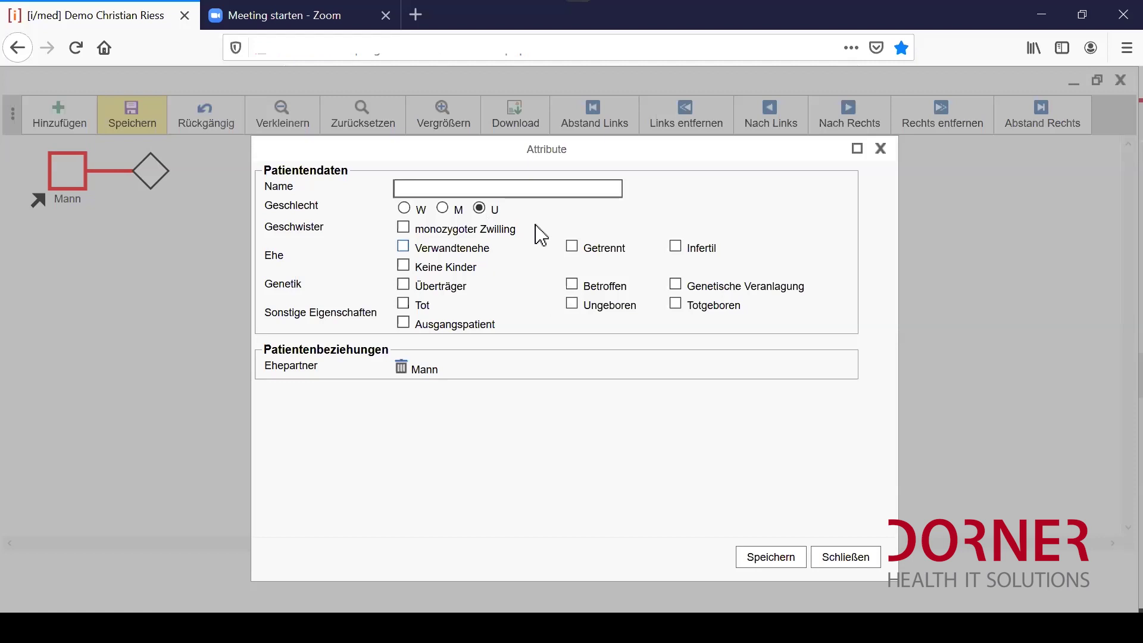
text(Frau)
click(404, 208)
click(772, 558)
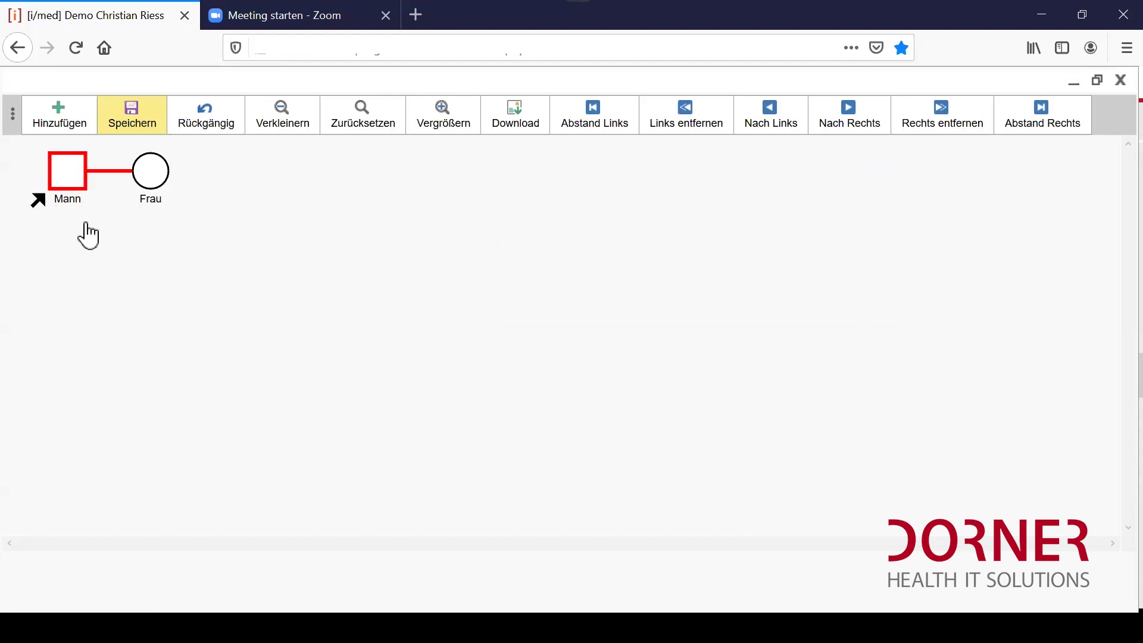
- Create a child of Mann named Kind 1 with gender W, and link the child to Frau as its other parent
click(82, 177)
right_click(78, 176)
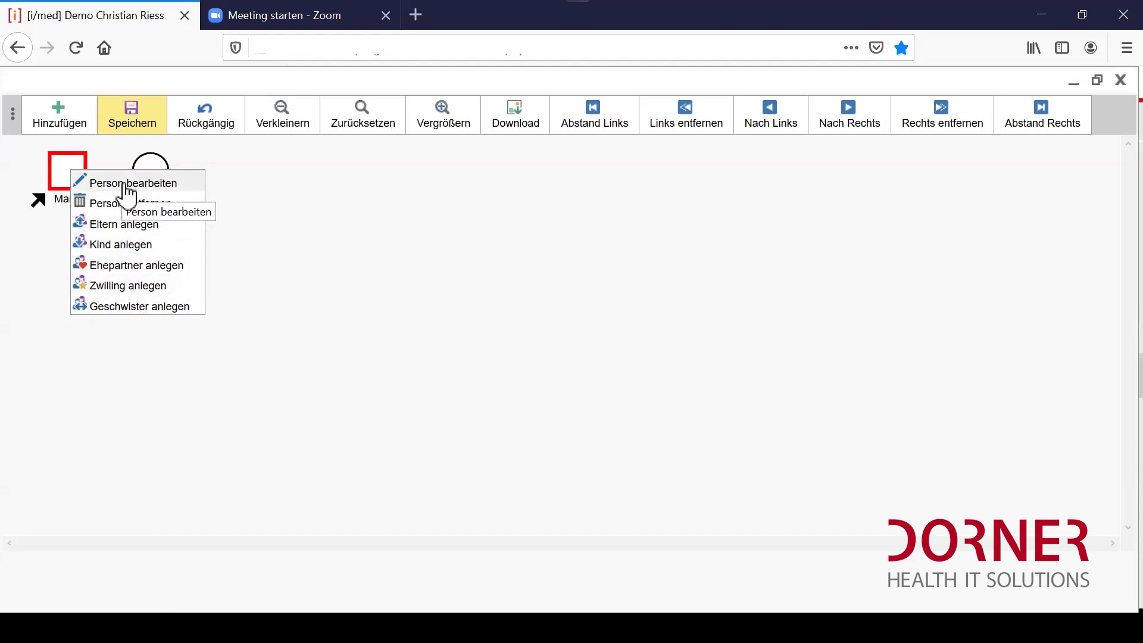
click(128, 247)
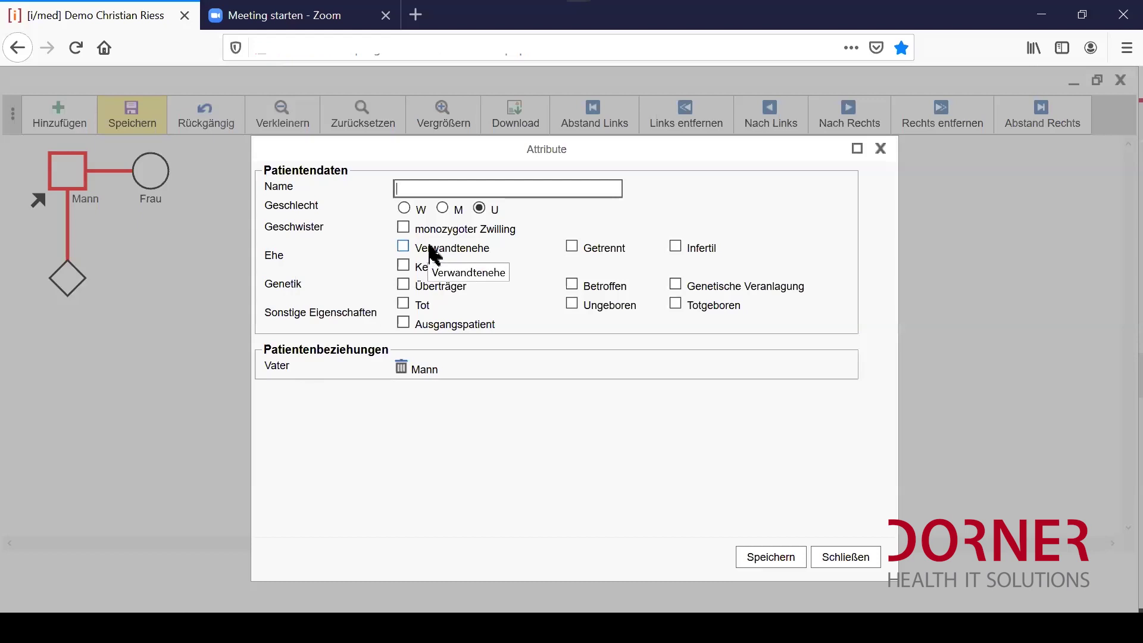
text(Kind 1)
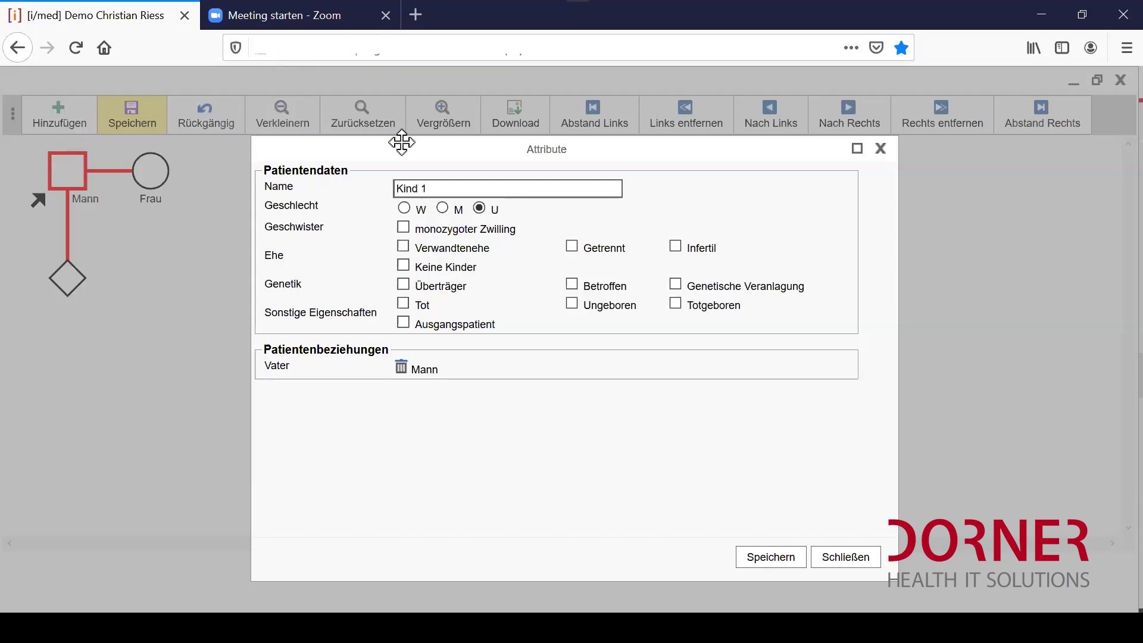
click(403, 209)
click(772, 555)
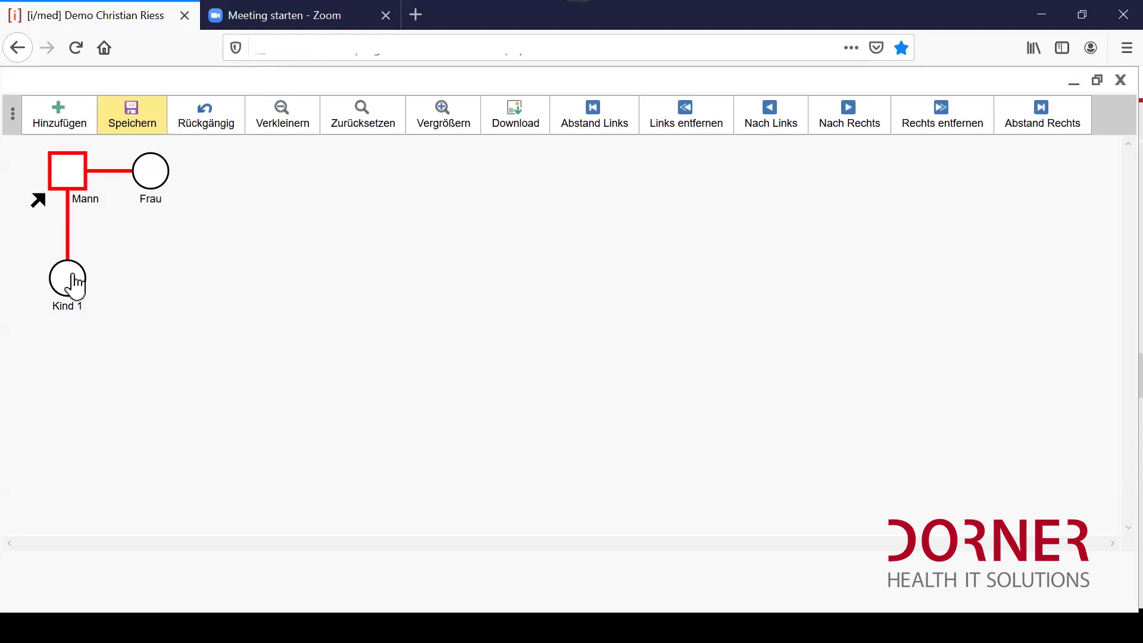
click(72, 277)
mouse_move(70, 290)
mouse_down()
mouse_move(158, 211)
mouse_move(170, 186)
mouse_up()
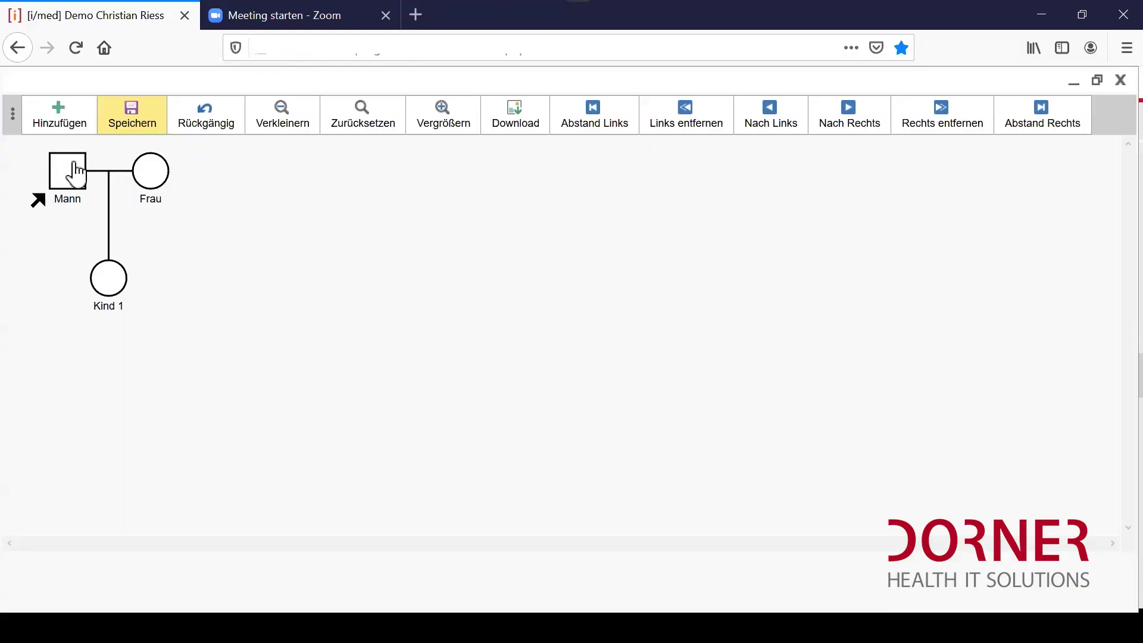
- Create a parent for Mann with the name Vater and gender M, and save the attributes
click(76, 171)
right_click(76, 163)
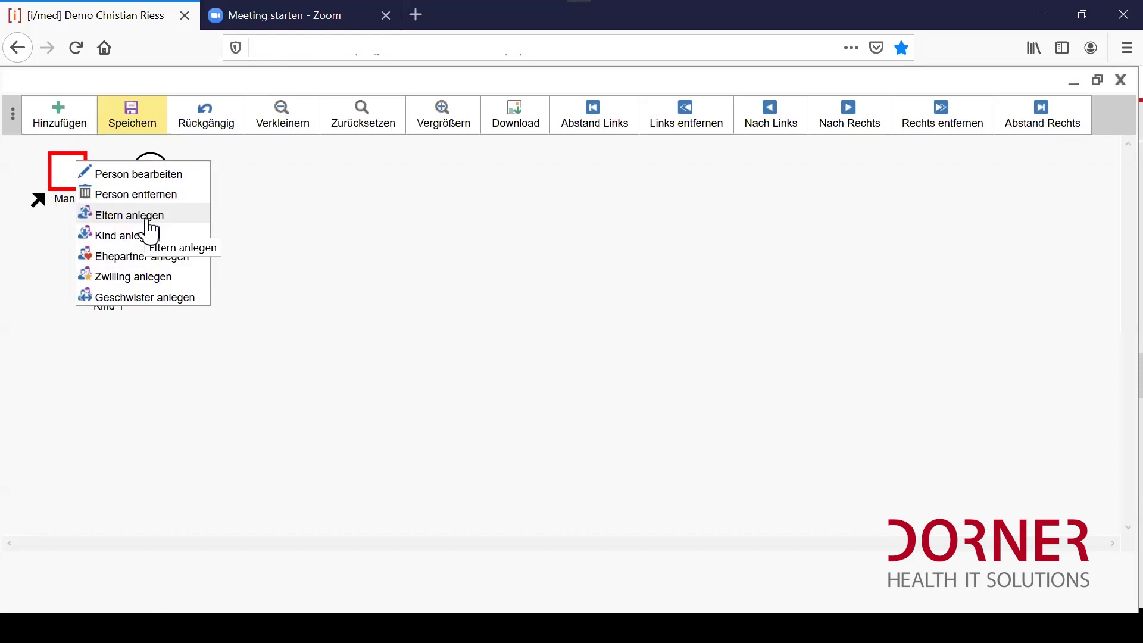
click(146, 216)
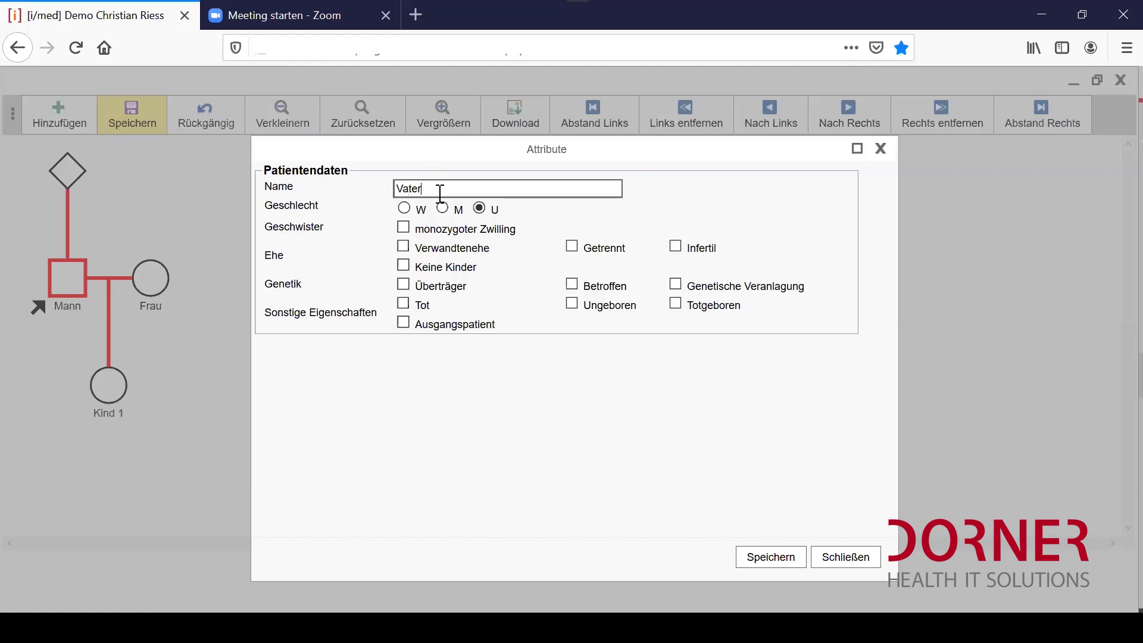
click(442, 206)
click(749, 556)
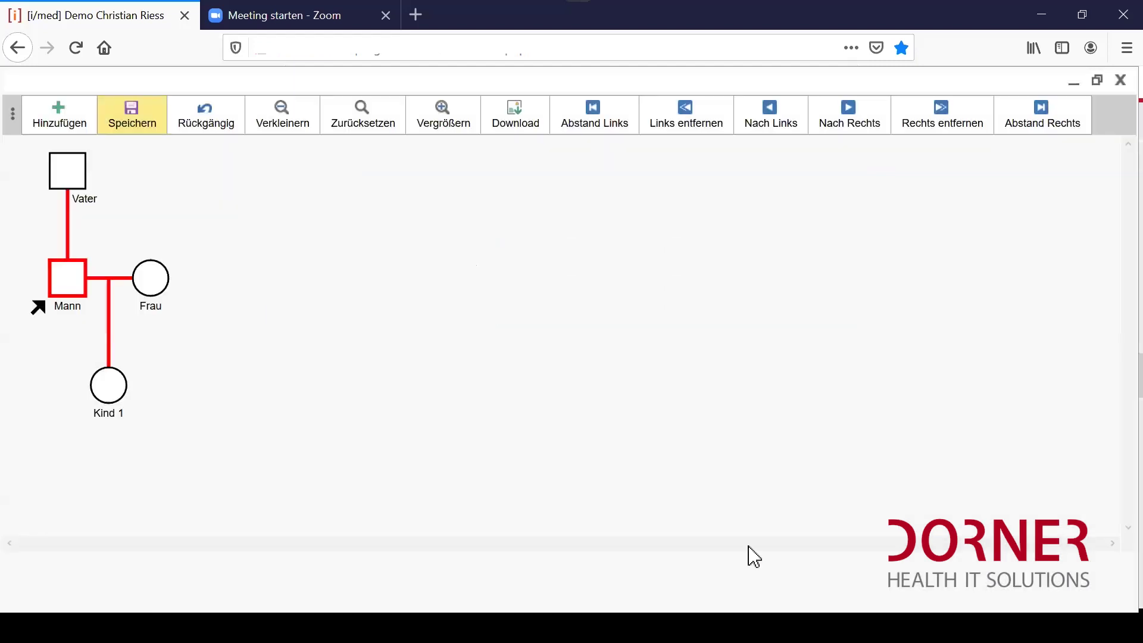
- Create a spouse for Vater named Mutter with gender W, and link Mann to Mutter as his other parent
click(67, 177)
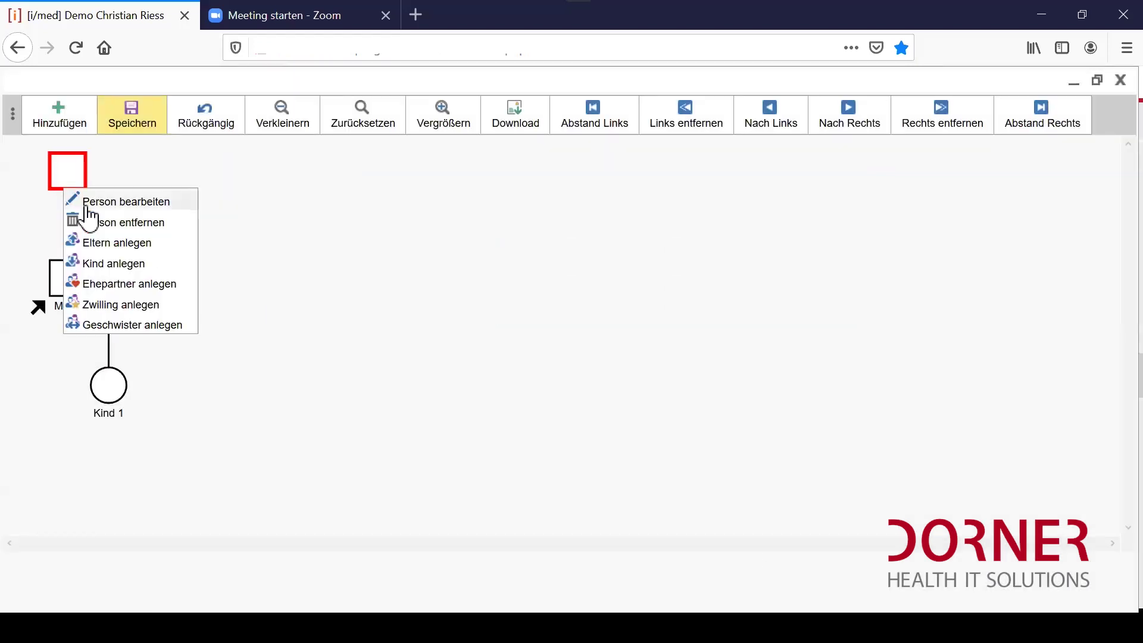
click(114, 292)
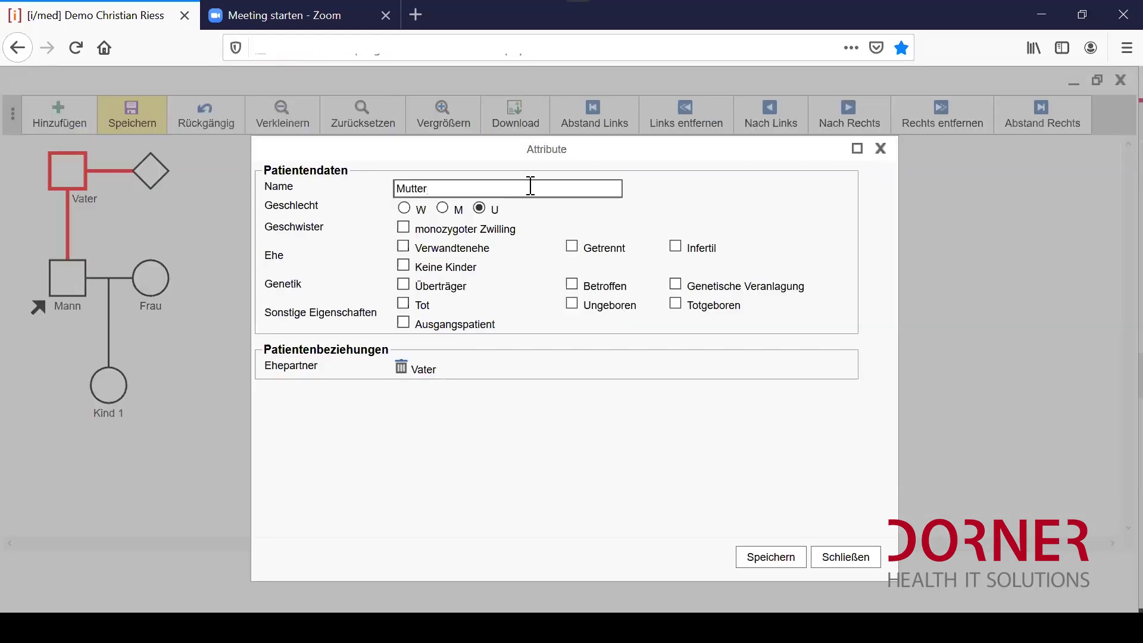
click(405, 207)
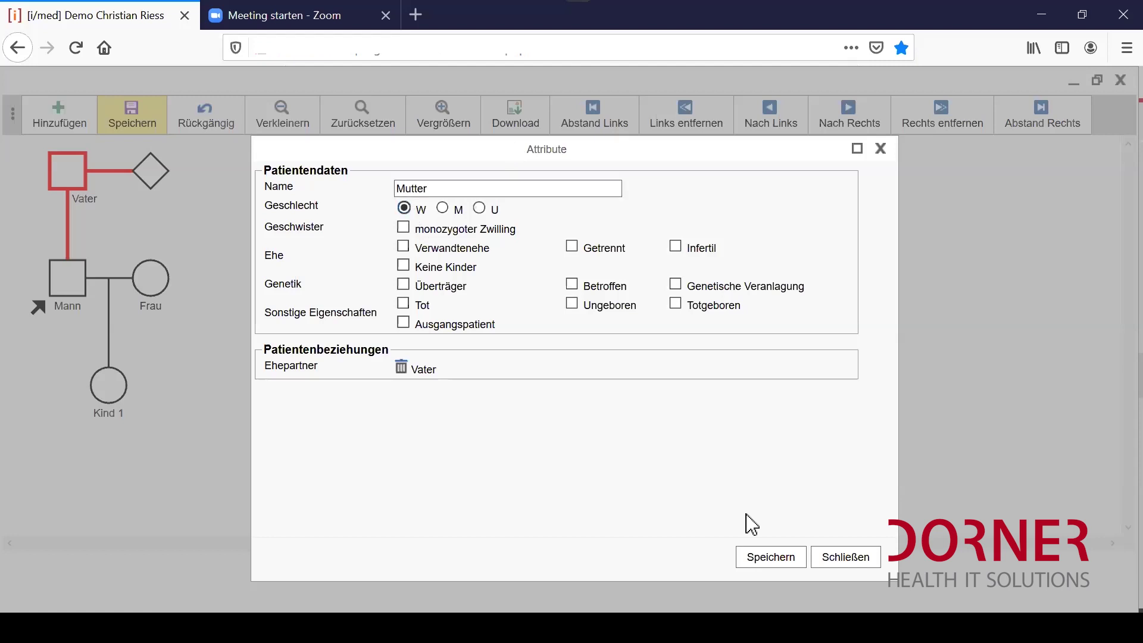
click(762, 562)
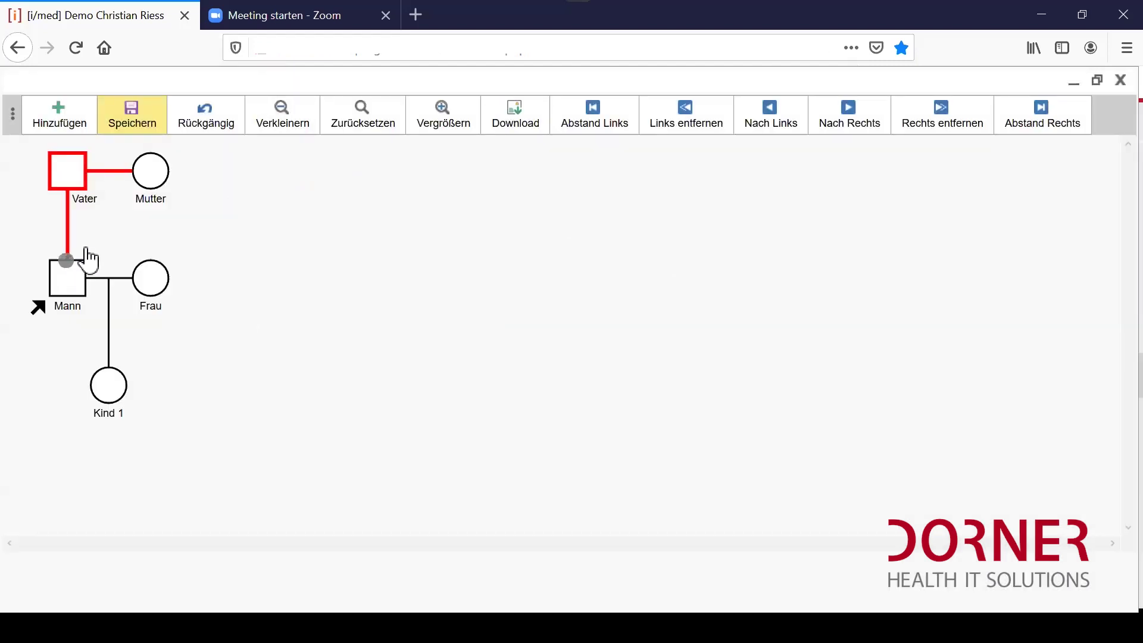
drag(148, 187, 149, 185)
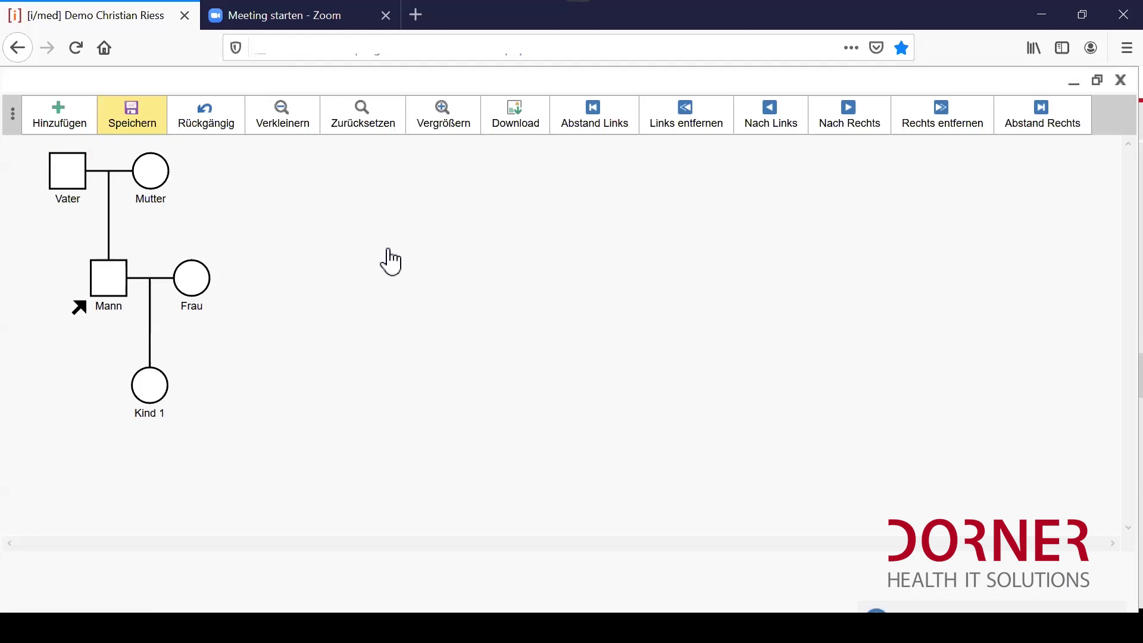